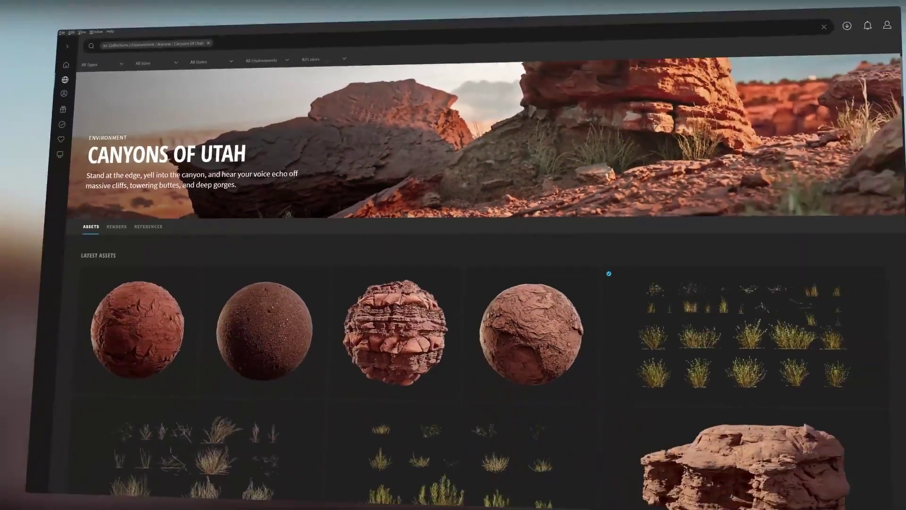
pyautogui.scroll(-3, 462, 283)
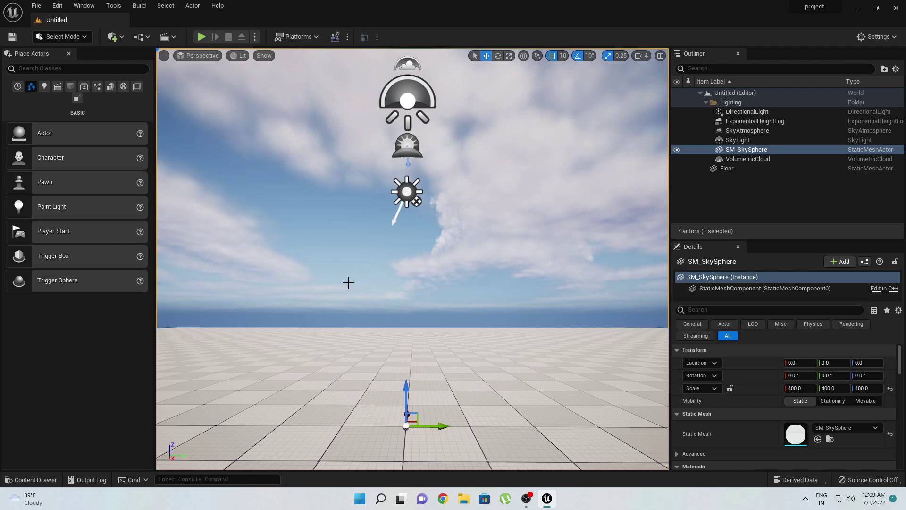
# Open Quixel Bridge, browse 3D Assets to Nature, Rock and Cliff, and view the Massive Sandstone Cliff details
pyautogui.click(113, 36)
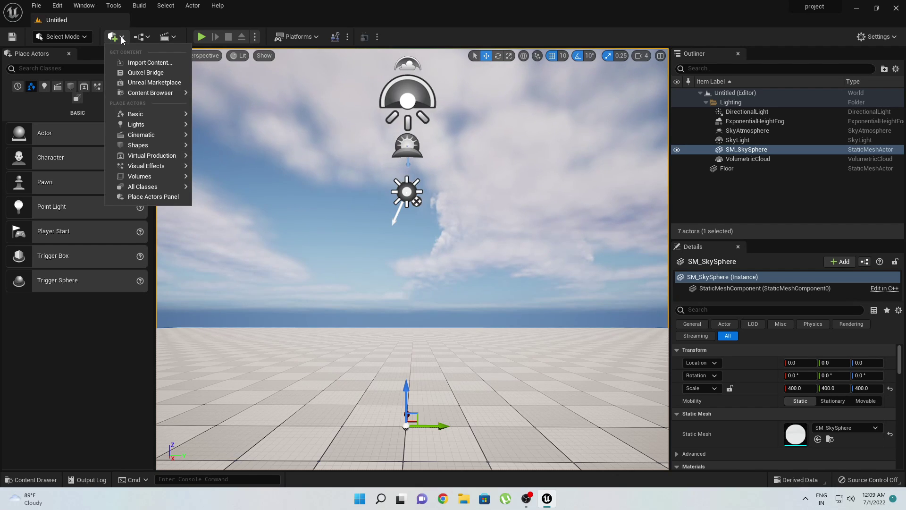
pyautogui.click(164, 74)
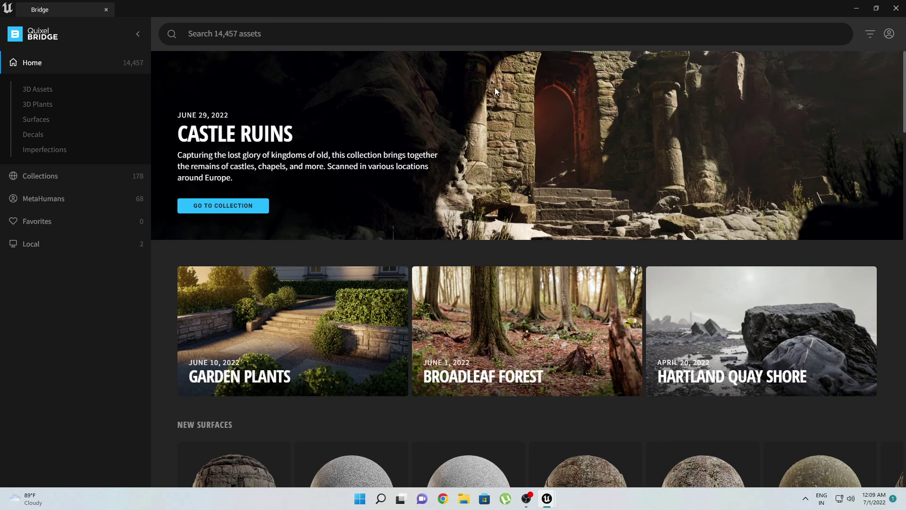
pyautogui.click(34, 89)
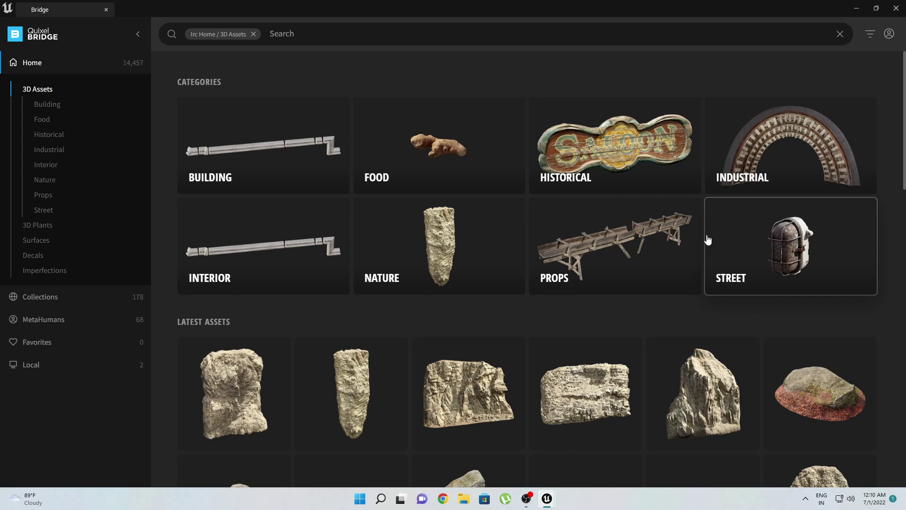
pyautogui.click(419, 268)
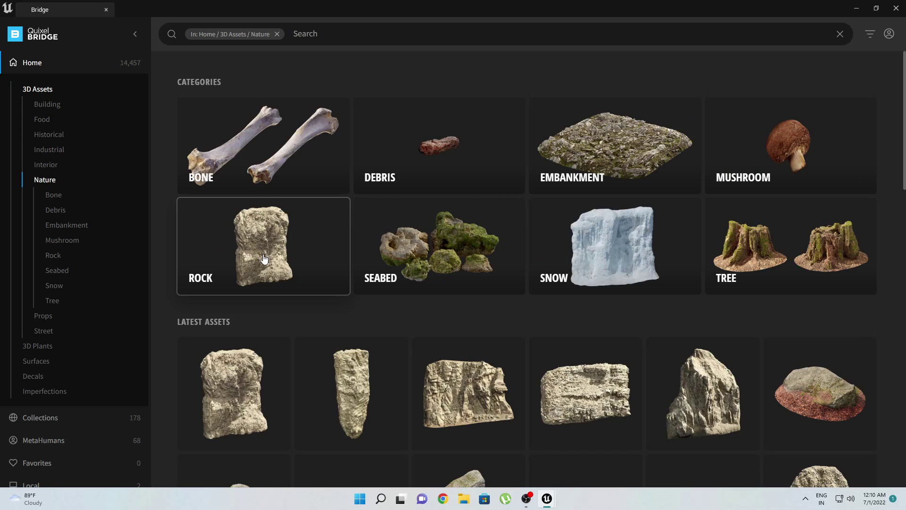
pyautogui.click(263, 257)
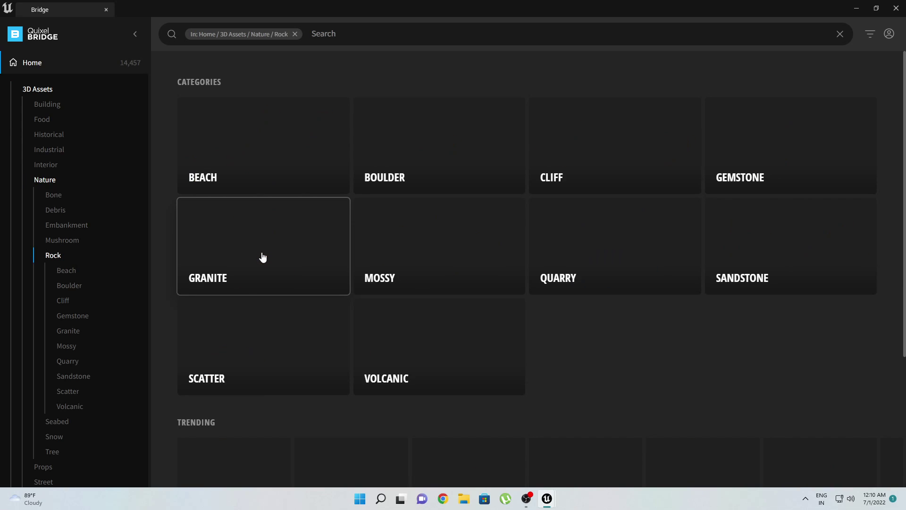
pyautogui.click(601, 143)
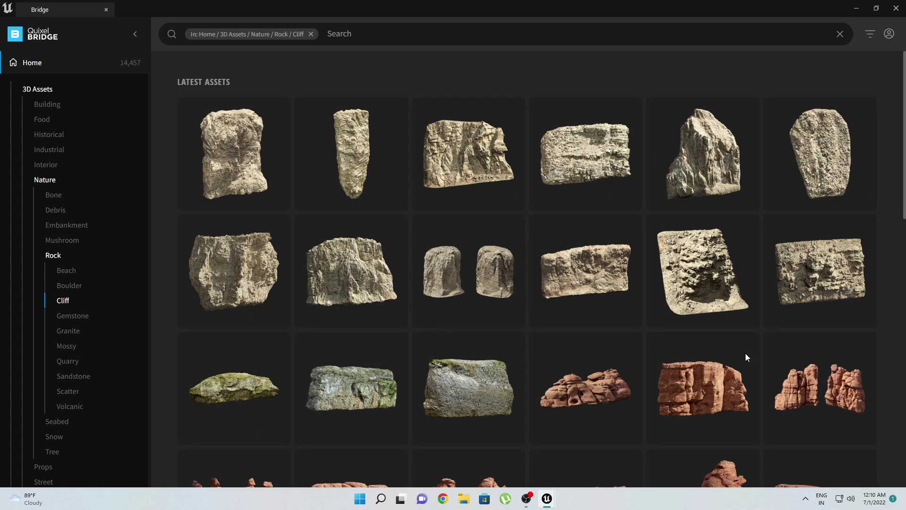
pyautogui.click(453, 275)
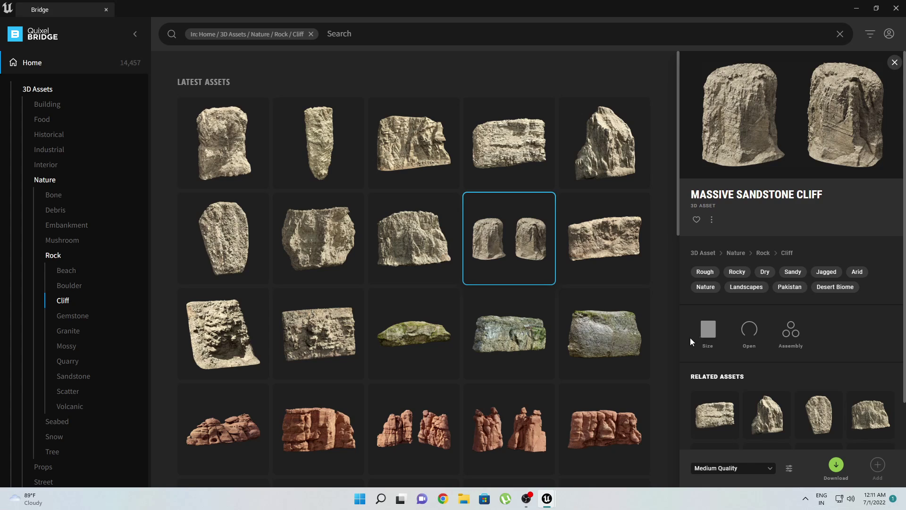
# Browse 3D Assets to the Industrial Storage category and view the Plastic Drum details
pyautogui.click(38, 90)
pyautogui.click(894, 63)
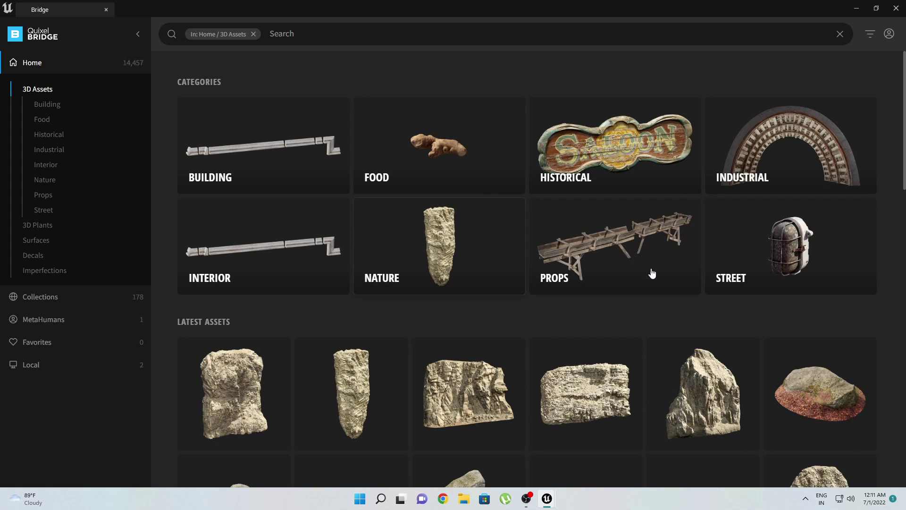
pyautogui.scroll(-1, 706, 269)
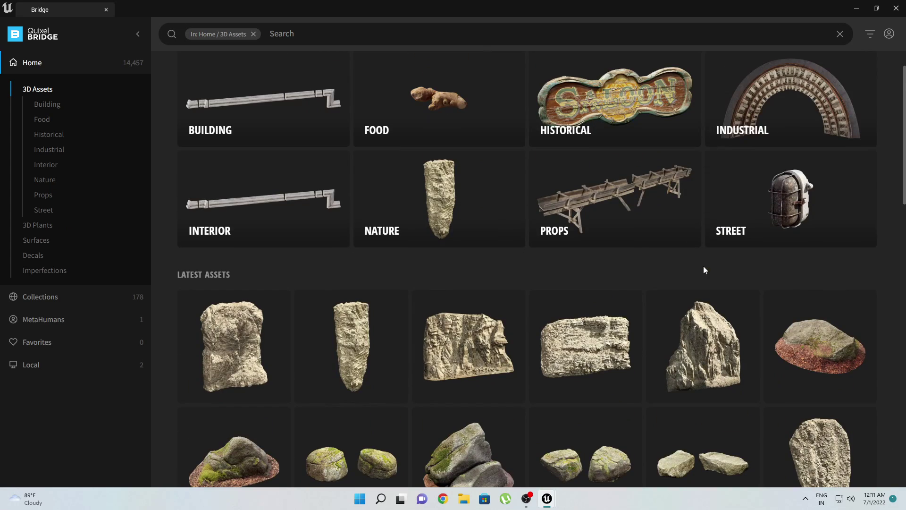
pyautogui.click(736, 129)
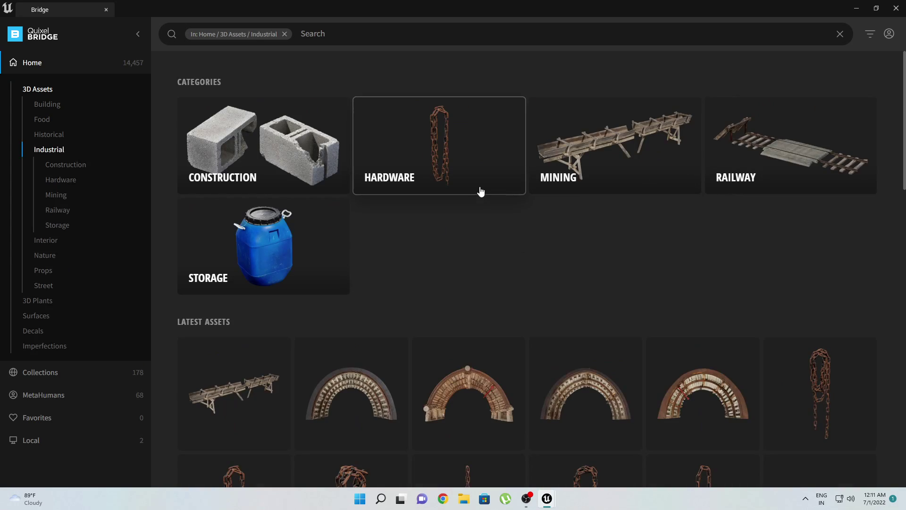
pyautogui.click(251, 267)
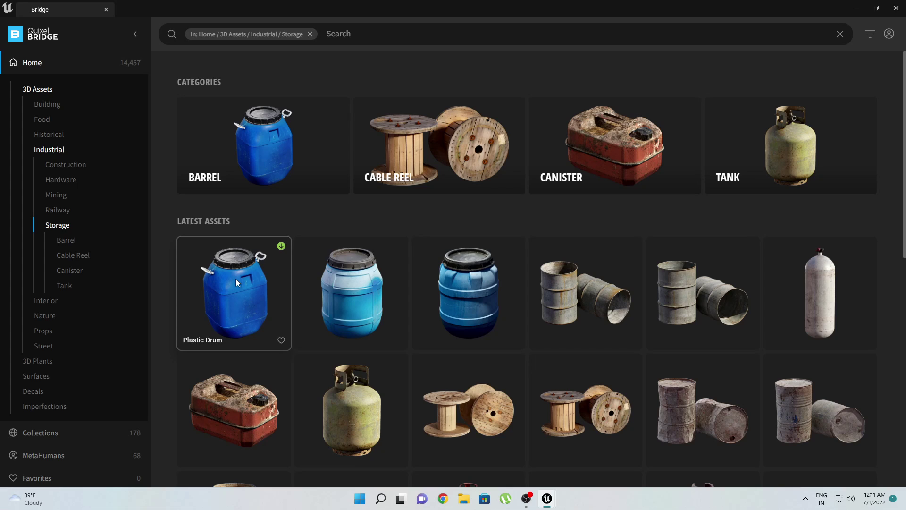
pyautogui.click(248, 287)
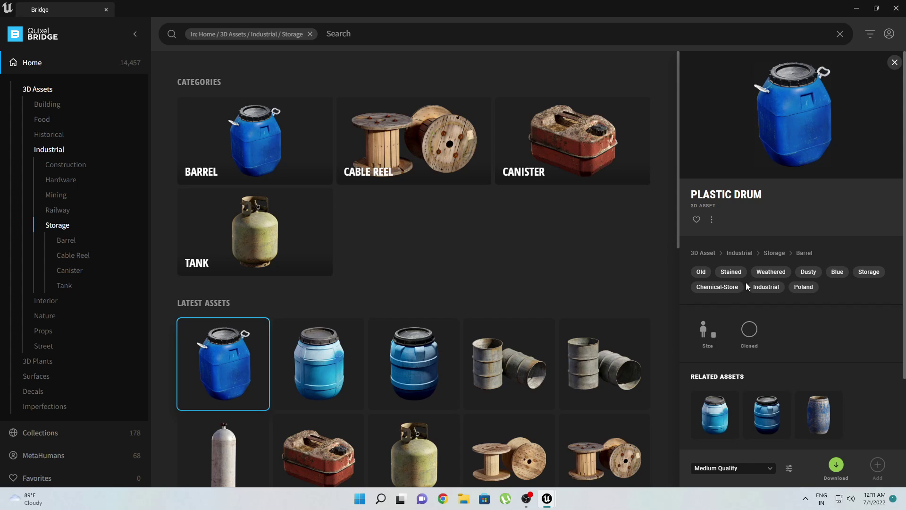
# Place the SKM_Manny mesh from Characters/Mannequins/Meshes on the level floor
pyautogui.press('super+n')
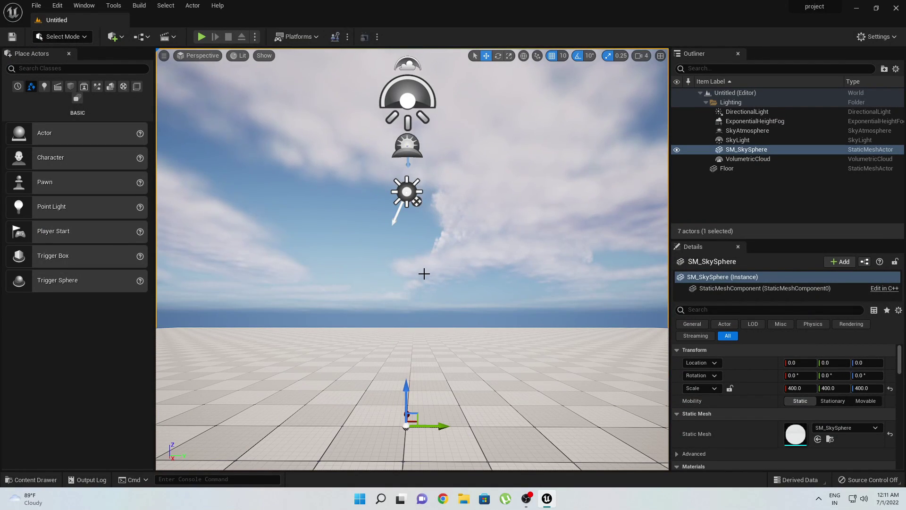
pyautogui.hotkey('ctrl', 'space')
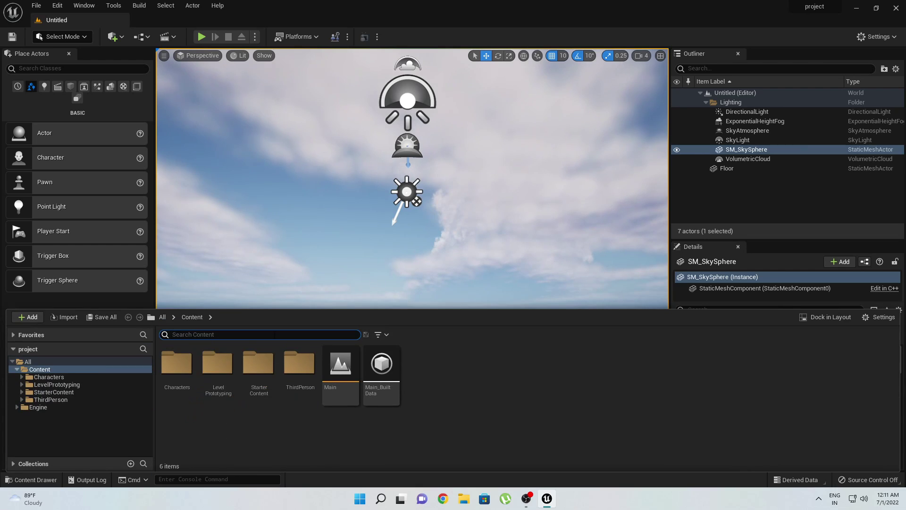
pyautogui.click(48, 377)
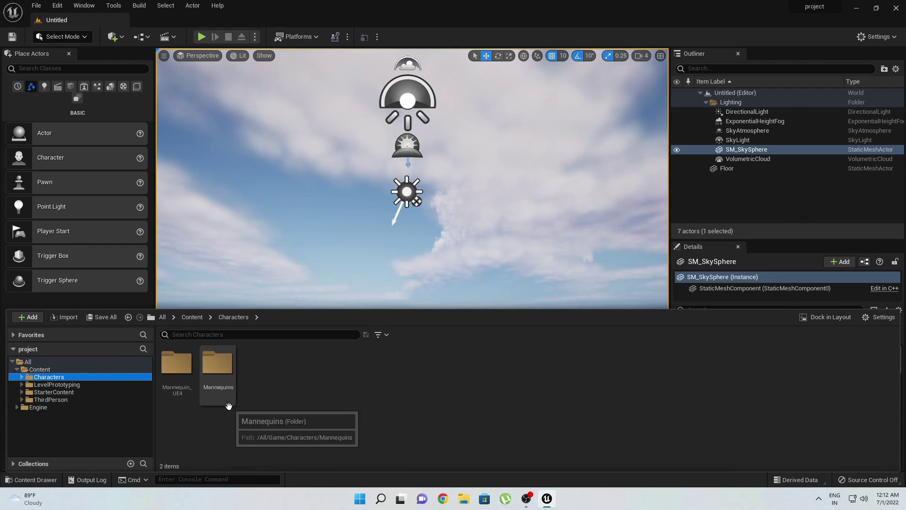
pyautogui.doubleClick(218, 364)
pyautogui.doubleClick(259, 363)
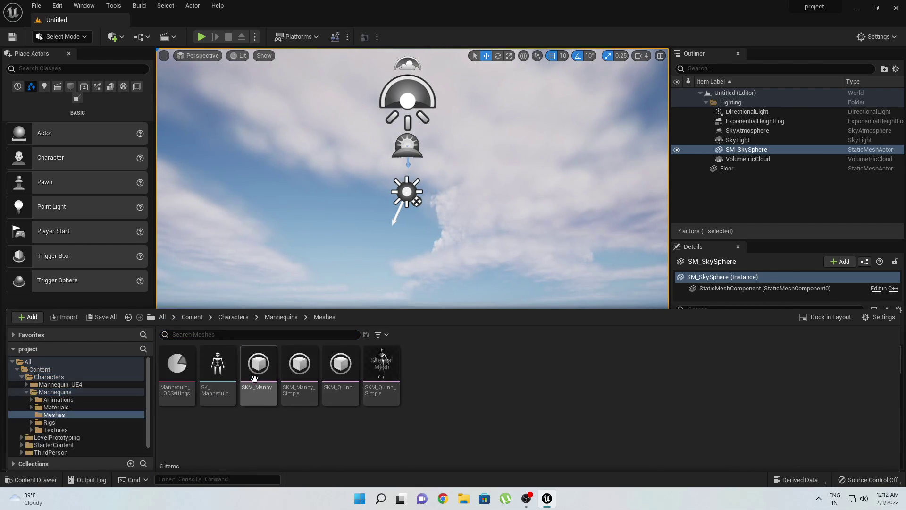
pyautogui.moveTo(257, 376); pyautogui.dragTo(347, 343)
pyautogui.moveTo(437, 400); pyautogui.dragTo(415, 400, button='right')
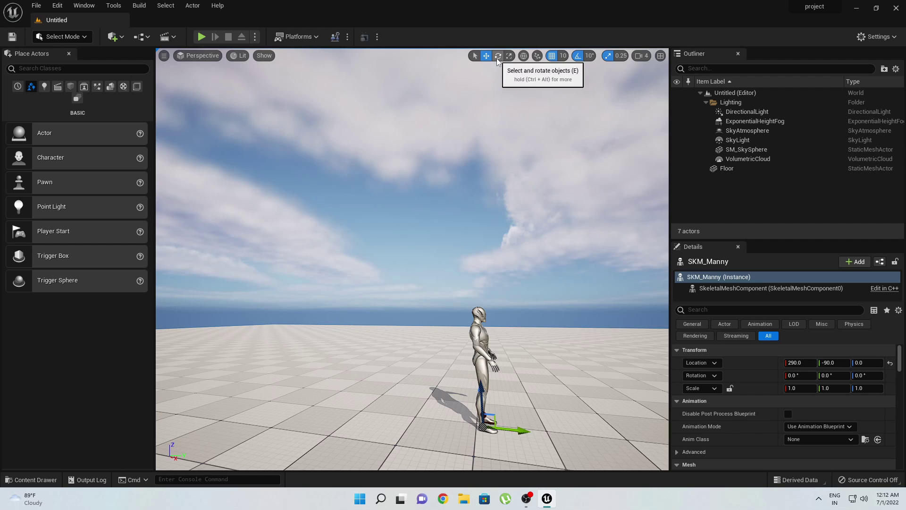
# Rotate the SKM_Manny mannequin 90° about its vertical axis
pyautogui.click(498, 56)
pyautogui.moveTo(538, 438); pyautogui.dragTo(493, 453)
pyautogui.scroll(1, 539, 439)
pyautogui.moveTo(494, 439); pyautogui.dragTo(523, 439, button='right')
pyautogui.press('q')
pyautogui.moveTo(603, 361); pyautogui.dragTo(597, 359, button='middle')
pyautogui.scroll(-4, 597, 366)
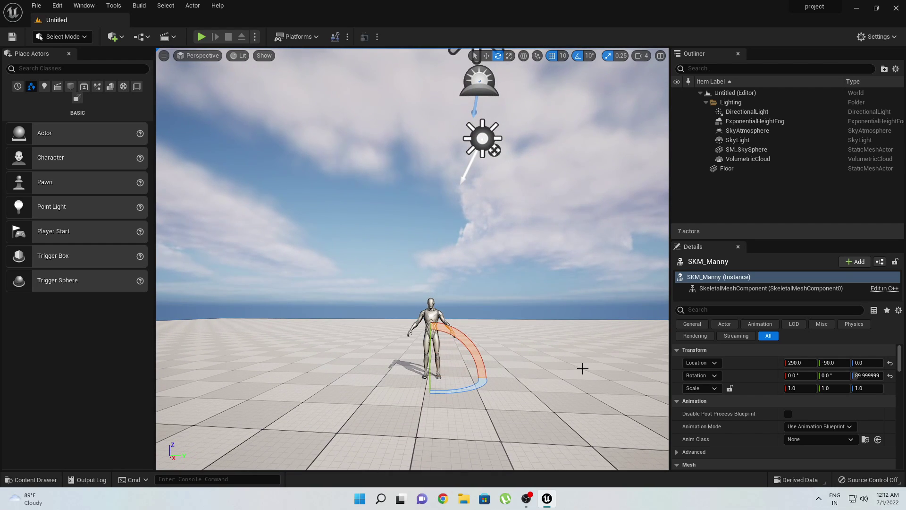
pyautogui.moveTo(543, 325); pyautogui.dragTo(549, 322, button='right')
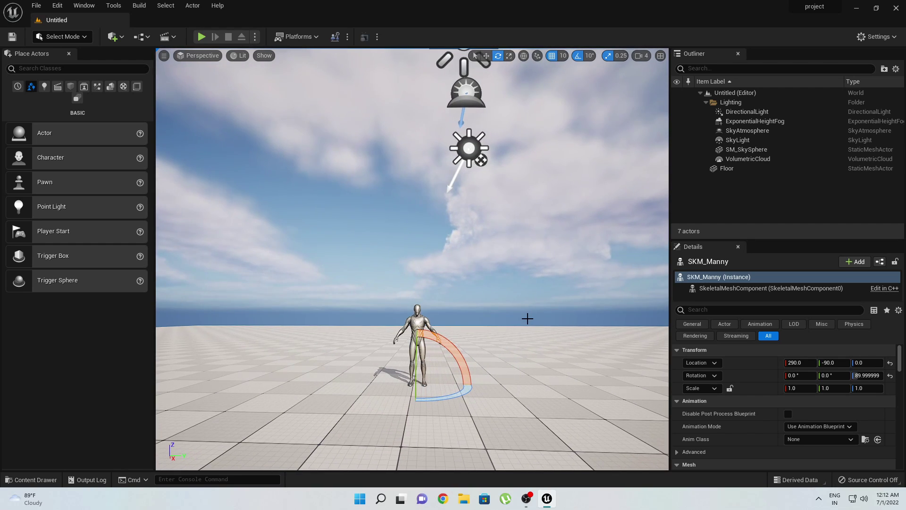
# Open Quixel Bridge, browse 3D Assets to Nature, Rock and Cliff, and select the Huge Nordic Coastal Cliff asset
pyautogui.click(126, 36)
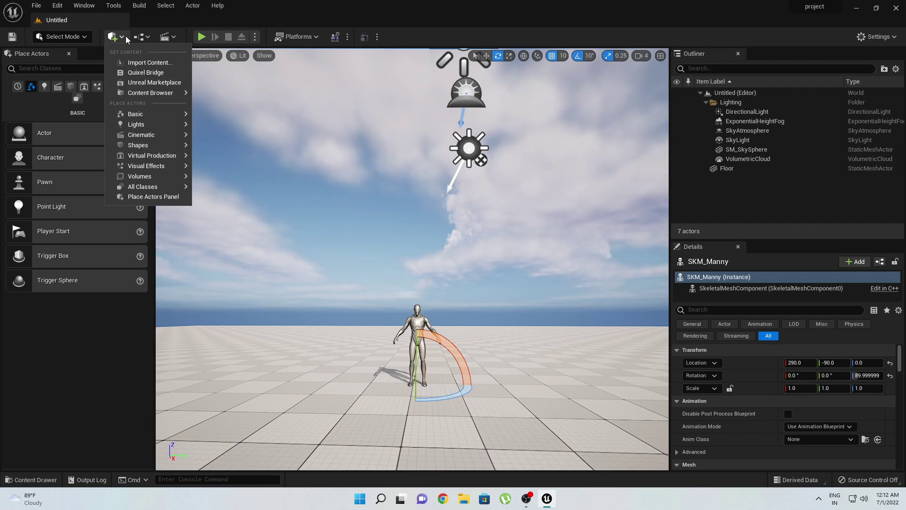
pyautogui.click(135, 73)
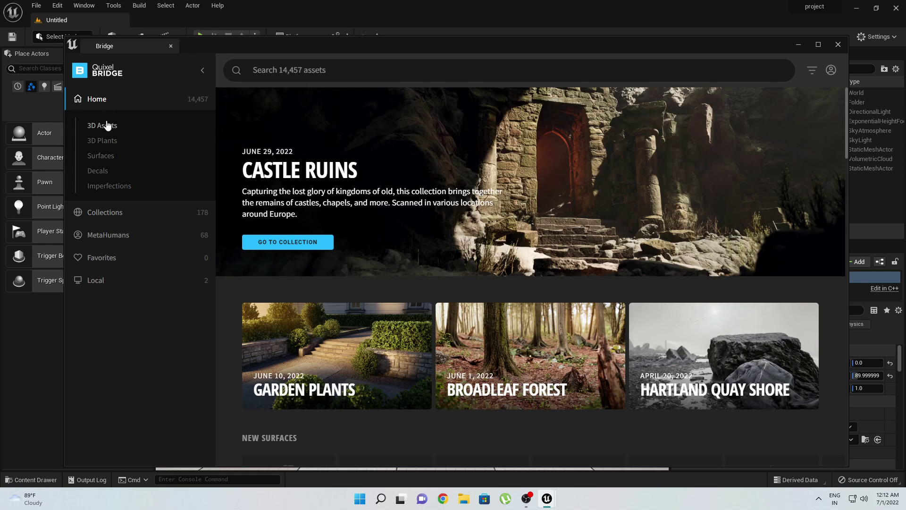
pyautogui.click(107, 125)
pyautogui.click(425, 268)
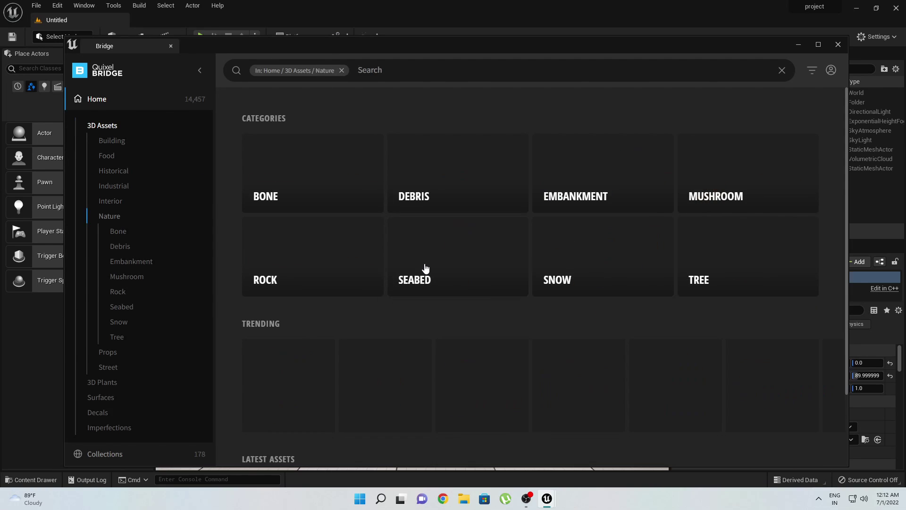
pyautogui.click(294, 282)
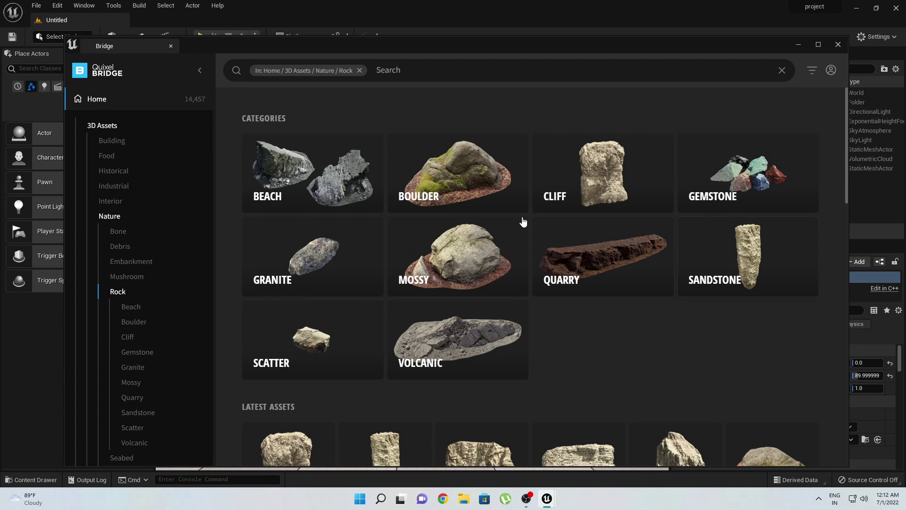
pyautogui.click(622, 194)
pyautogui.scroll(-5, 444, 349)
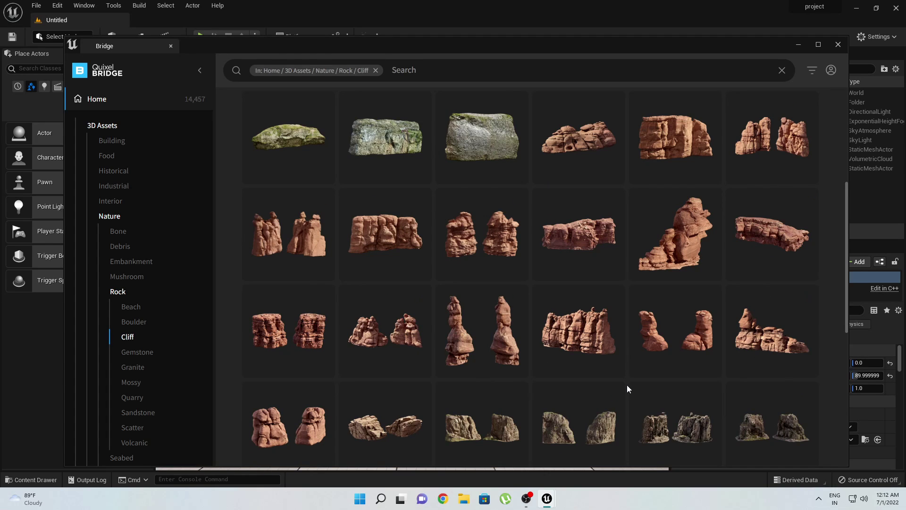
pyautogui.scroll(-3, 626, 384)
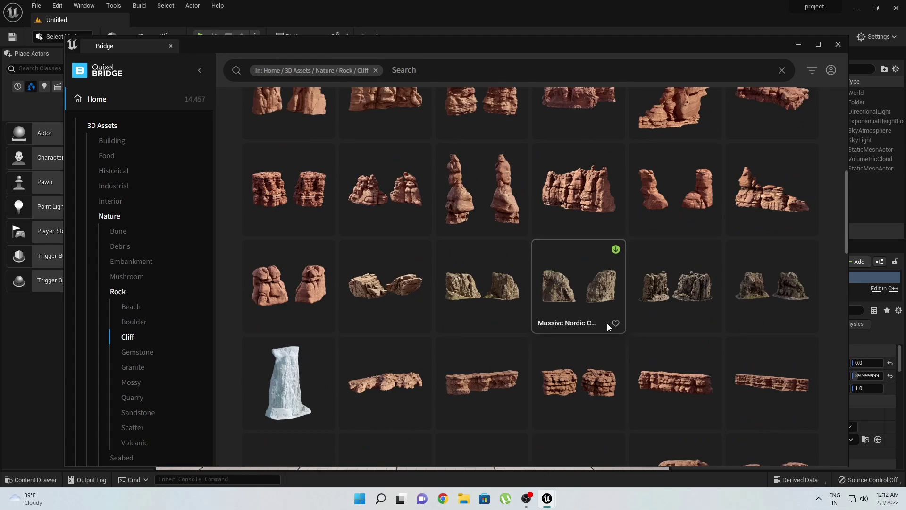
pyautogui.click(662, 287)
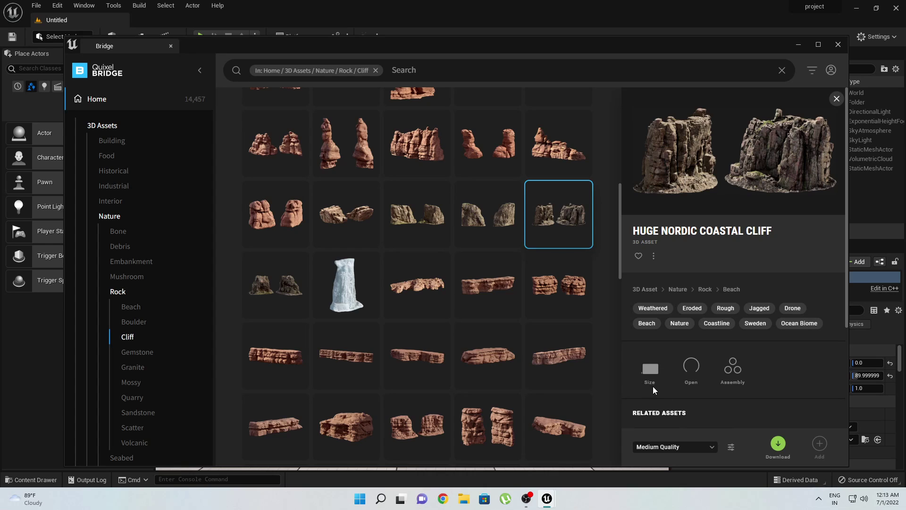
# Download the selected cliff asset in Nanite quality
pyautogui.click(705, 446)
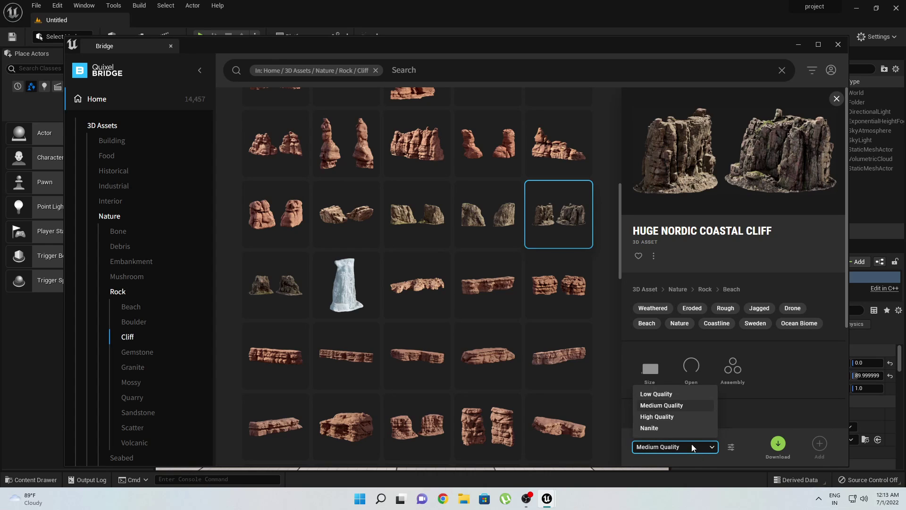
pyautogui.click(688, 428)
pyautogui.click(776, 443)
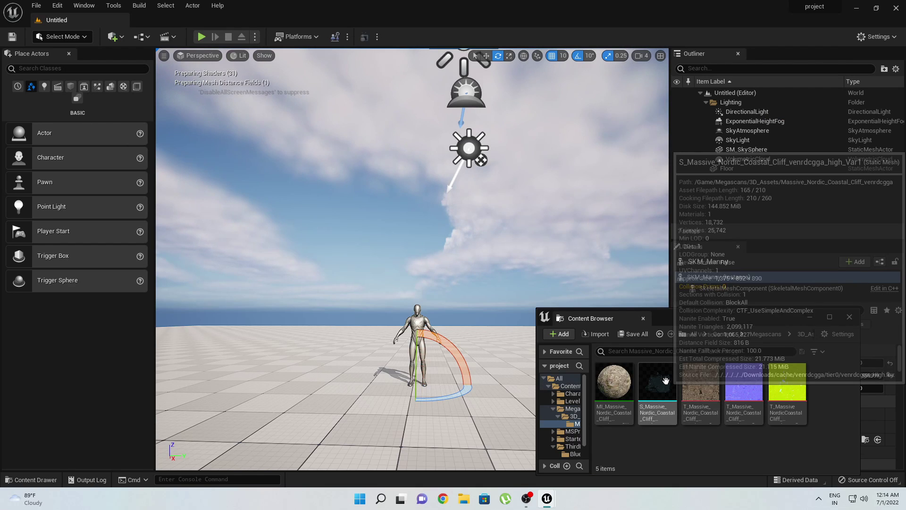
# Place the S_Massive_Nordic_Coastal_Cliff mesh on the level floor and close the floating Content Browser
pyautogui.moveTo(659, 391); pyautogui.dragTo(376, 354)
pyautogui.moveTo(499, 346)
pyautogui.mouseDown(button='right')
pyautogui.moveTo(562, 352)
pyautogui.moveTo(508, 354)
pyautogui.mouseUp(button='right')
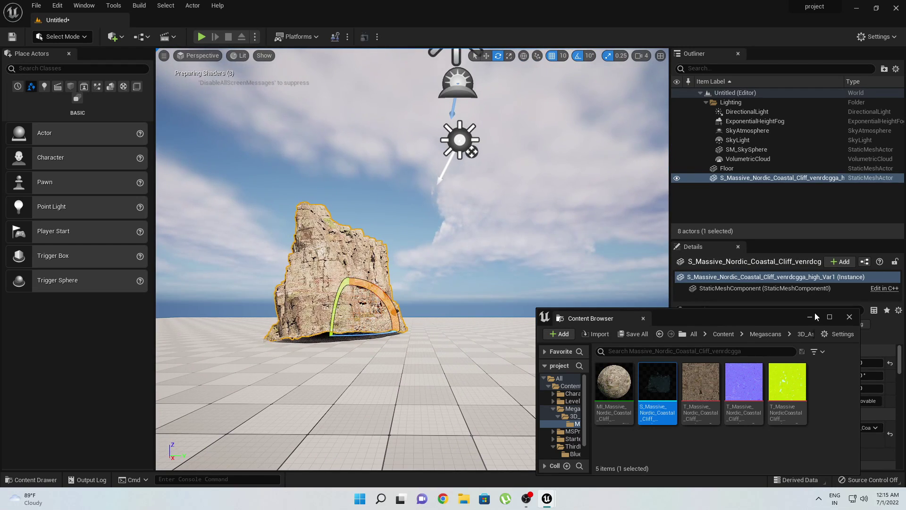
pyautogui.click(849, 316)
# Delete the placed cliff mesh and undo the last two edits in the level
pyautogui.press('Delete')
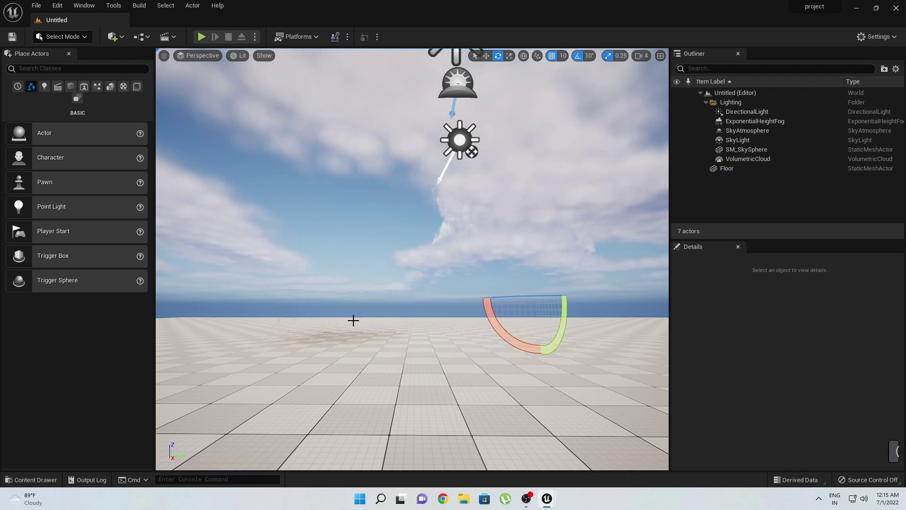
pyautogui.hotkey('ctrl', 'z')
pyautogui.hotkey('ctrl', 'z')
pyautogui.press('s')
pyautogui.moveTo(412, 283); pyautogui.dragTo(382, 283, button='right')
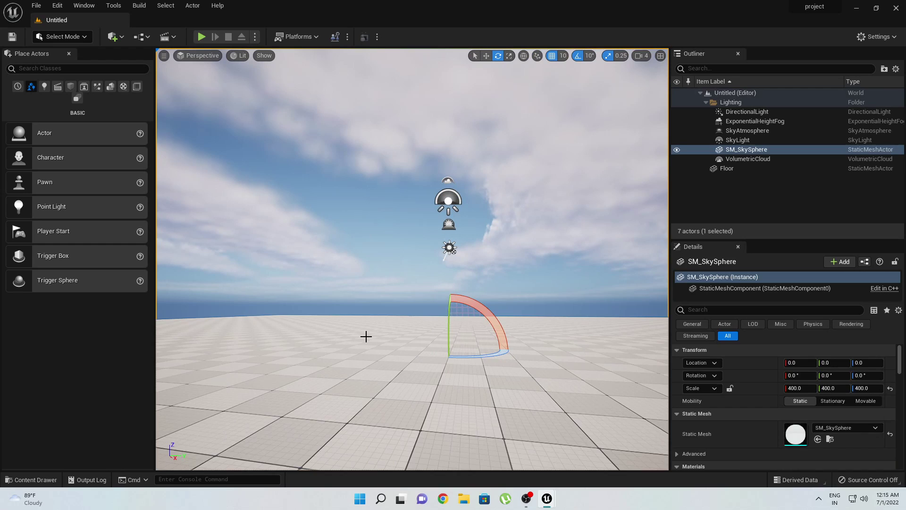
# Place the SKM_Manny mesh on the level floor at about X -400, Y 30
pyautogui.hotkey('ctrl', 'space')
pyautogui.moveTo(259, 400); pyautogui.dragTo(527, 368)
pyautogui.moveTo(566, 367); pyautogui.dragTo(568, 366, button='right')
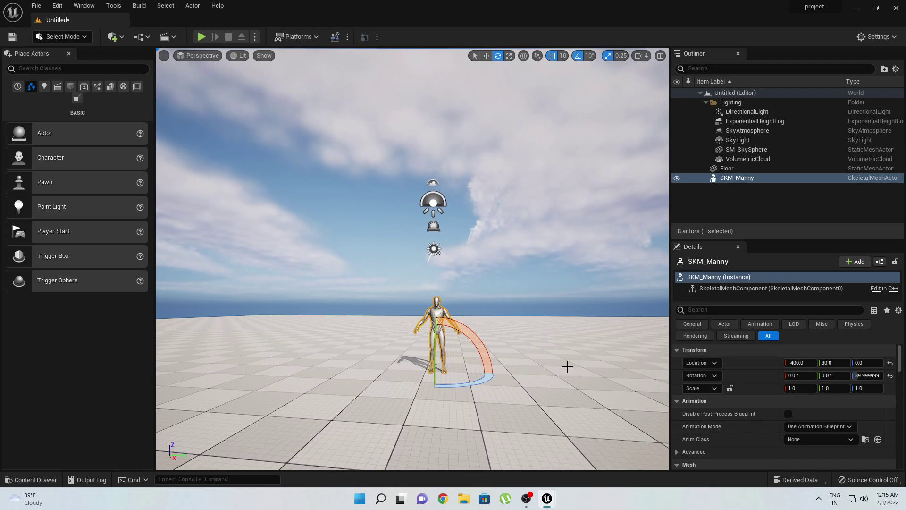
# Place the S_Massive_Nordic_Coastal_Cliff mesh from the Megascans 3D_Assets folder on the floor at X 40, Y -500, beside the mannequin
pyautogui.hotkey('ctrl', 'space')
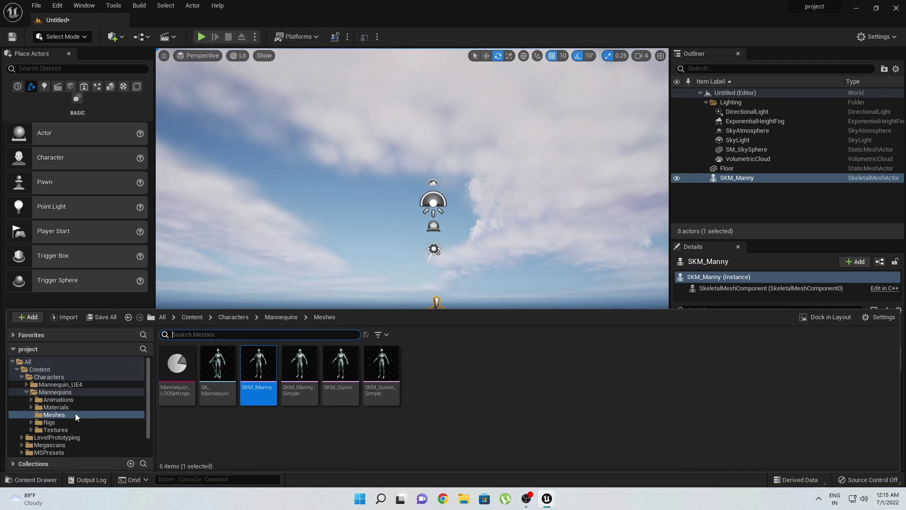
pyautogui.click(26, 392)
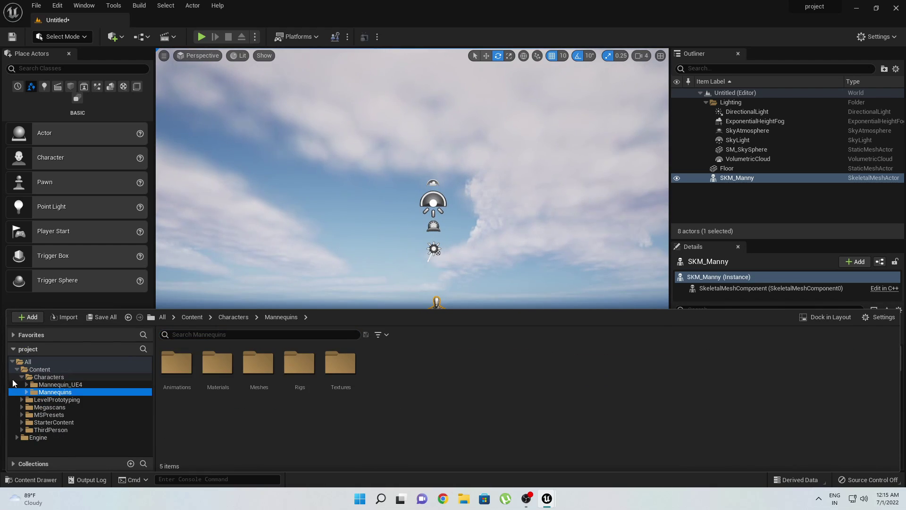
pyautogui.click(21, 406)
pyautogui.doubleClick(47, 415)
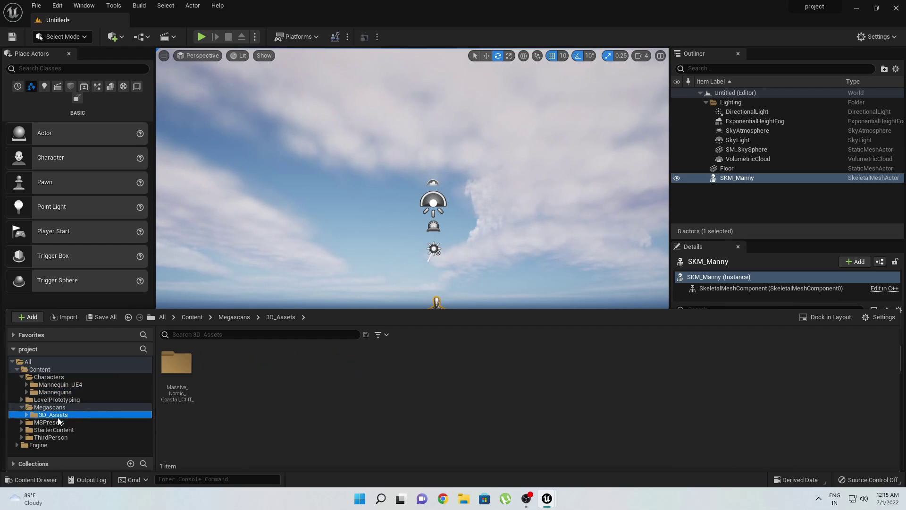
pyautogui.doubleClick(188, 373)
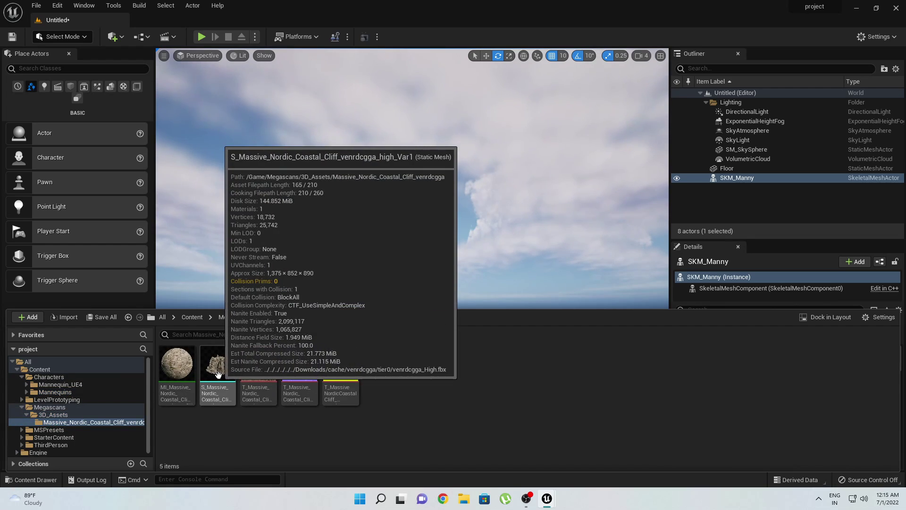
pyautogui.moveTo(210, 376); pyautogui.dragTo(321, 343)
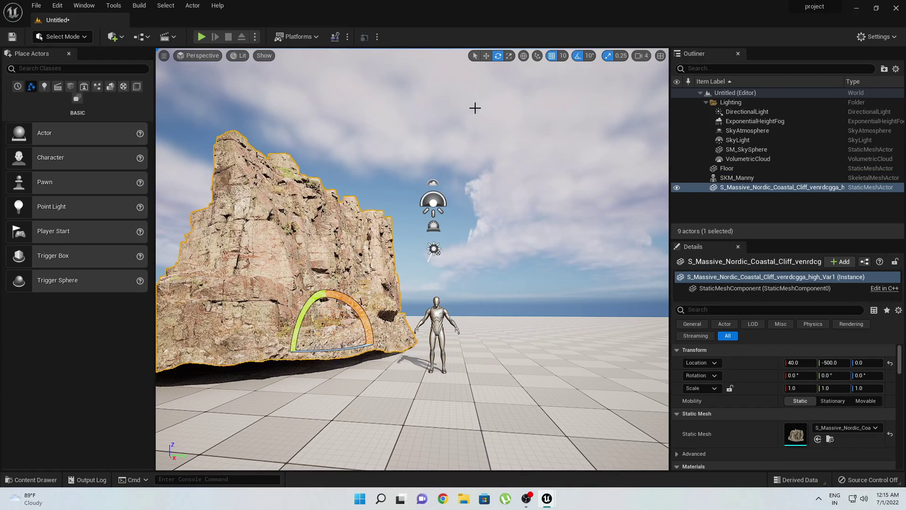
# Move the massive cliff toward the mannequin and sink its base into the floor, to Y -370, Z -40
pyautogui.click(486, 56)
pyautogui.moveTo(322, 304); pyautogui.dragTo(322, 316)
pyautogui.moveTo(358, 352); pyautogui.dragTo(387, 348)
pyautogui.moveTo(460, 366); pyautogui.dragTo(421, 373, button='middle')
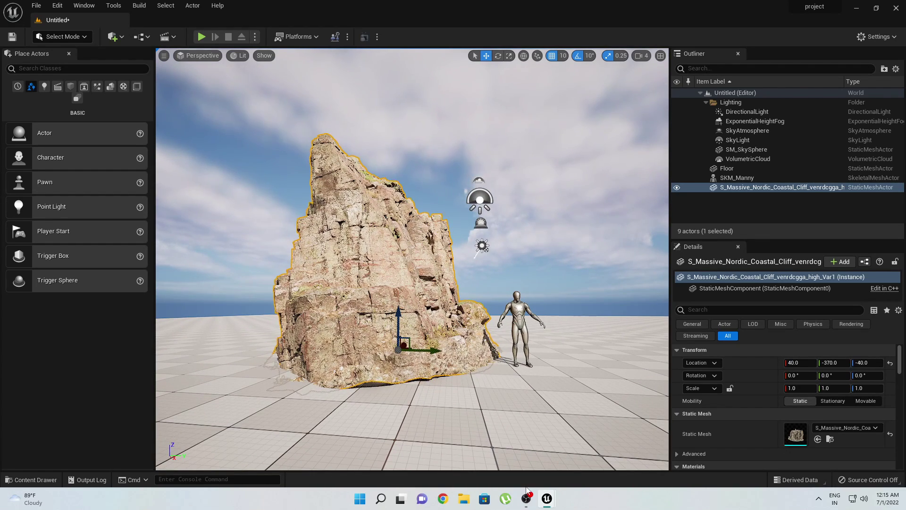
# Bring Quixel Bridge back beside the level and compare the Huge Nordic Coastal Cliff's size indicator with the mannequin and placed cliff
pyautogui.moveTo(550, 502)
pyautogui.click(611, 441)
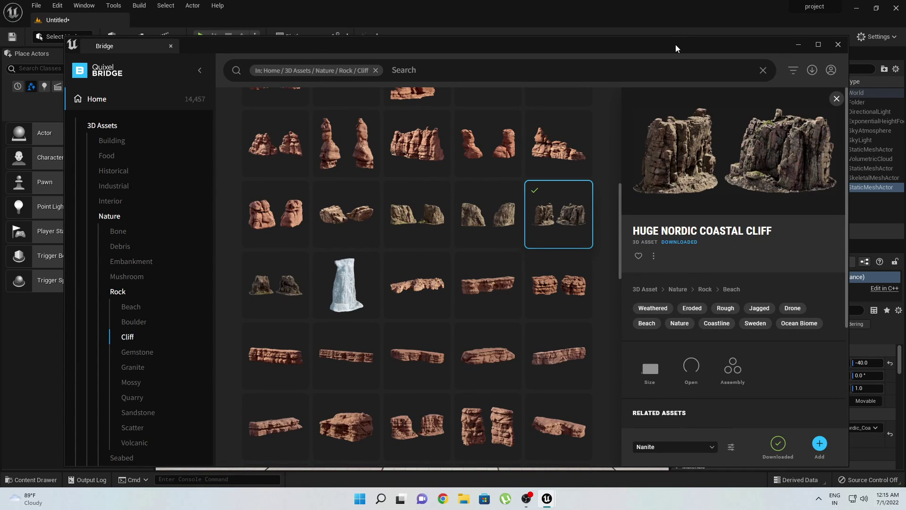
pyautogui.moveTo(675, 45); pyautogui.dragTo(191, 44)
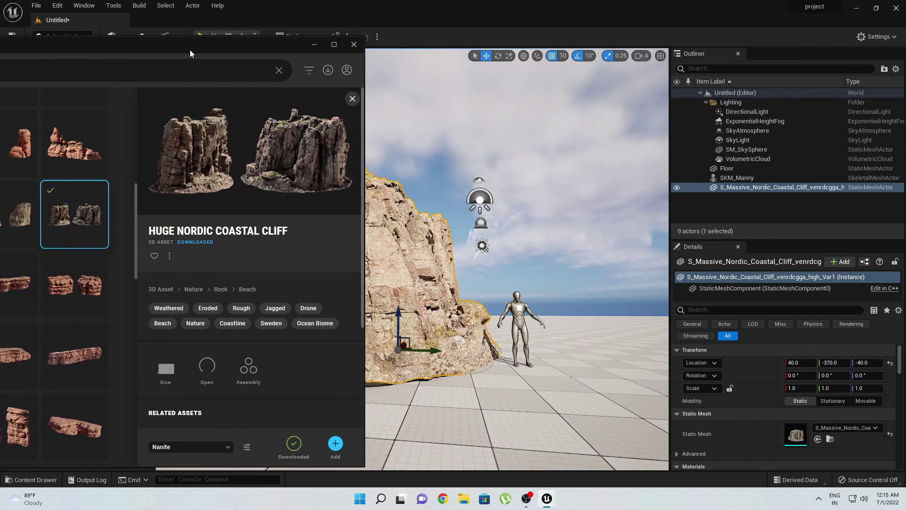
pyautogui.click(519, 302)
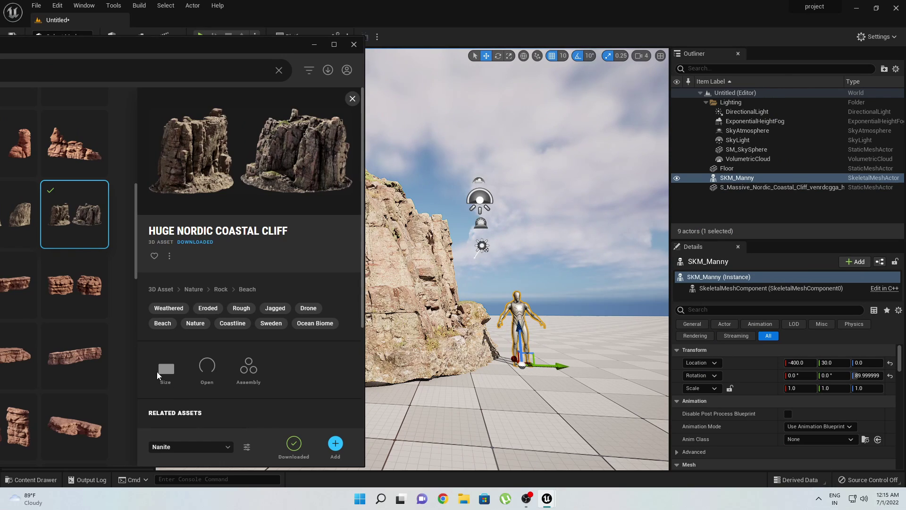
pyautogui.click(426, 269)
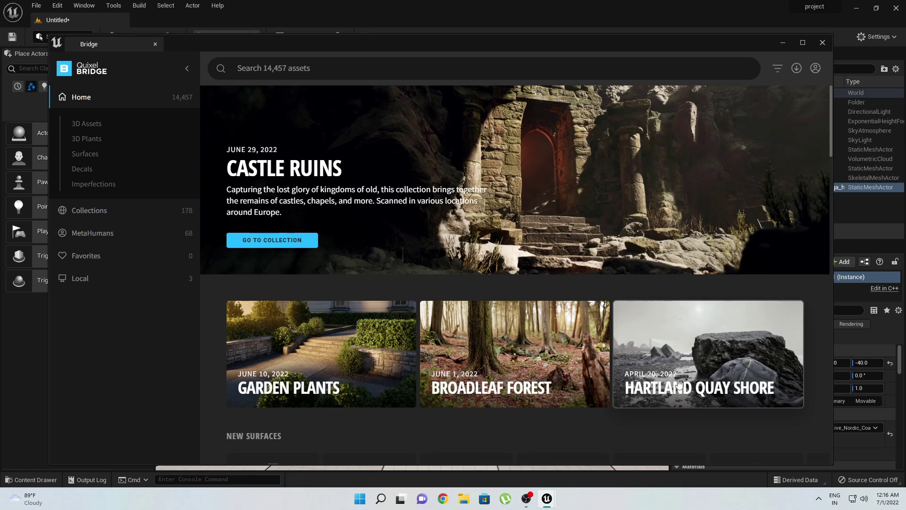
# Open the Hartland Quay Shore collection in Bridge and select the Beach Rock Formation asset
pyautogui.click(703, 394)
pyautogui.scroll(-1, 394, 361)
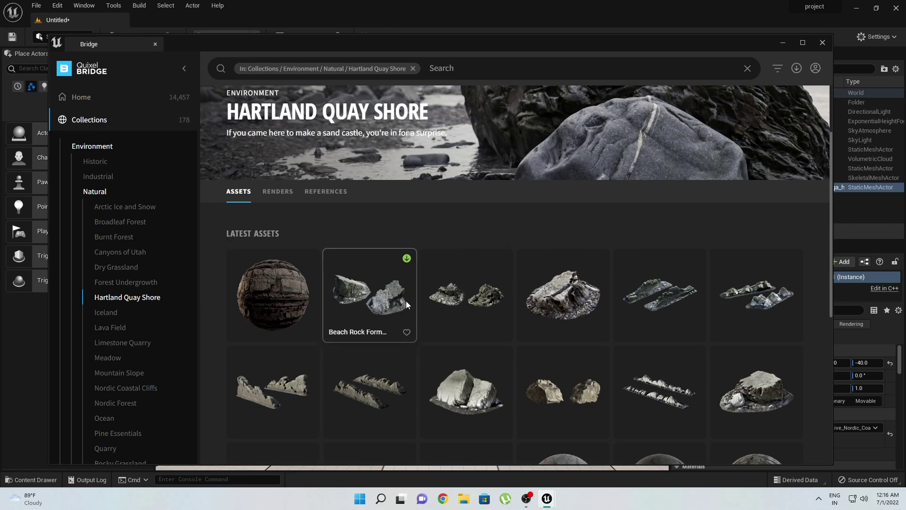
pyautogui.click(386, 295)
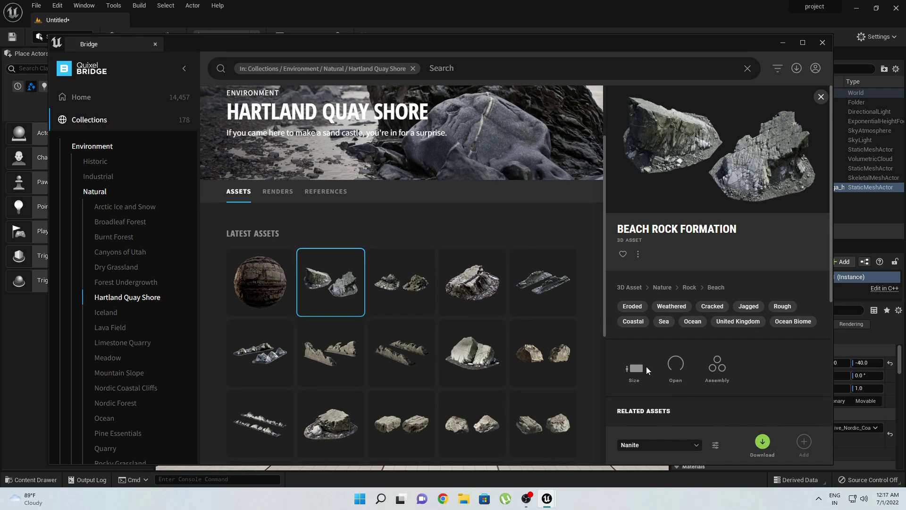
# Switch the Beach Rock Formation to a lower quality preset and download it
pyautogui.click(688, 445)
pyautogui.click(666, 393)
pyautogui.click(764, 445)
pyautogui.moveTo(656, 41); pyautogui.dragTo(590, 34)
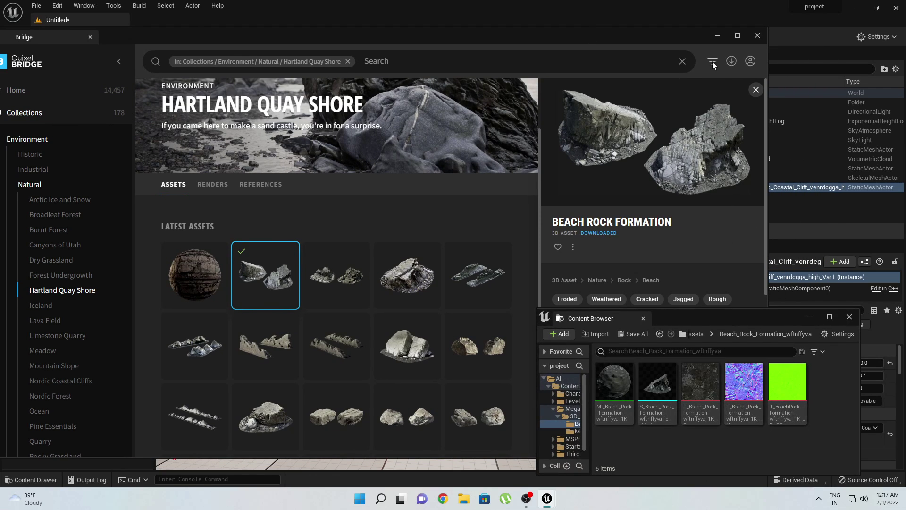
# Minimize Bridge and place the S_Beach_Rock_Formation mesh on the floor on the mannequin's other side from the cliff
pyautogui.click(717, 36)
pyautogui.moveTo(663, 323); pyautogui.dragTo(720, 327)
pyautogui.moveTo(714, 392); pyautogui.dragTo(477, 398)
pyautogui.moveTo(477, 399)
pyautogui.mouseDown(button='right')
pyautogui.moveTo(466, 402)
pyautogui.moveTo(503, 393)
pyautogui.moveTo(491, 392)
pyautogui.mouseUp(button='right')
# Rotate the beach rock about its vertical axis so its long slope runs away from the mannequin
pyautogui.click(499, 56)
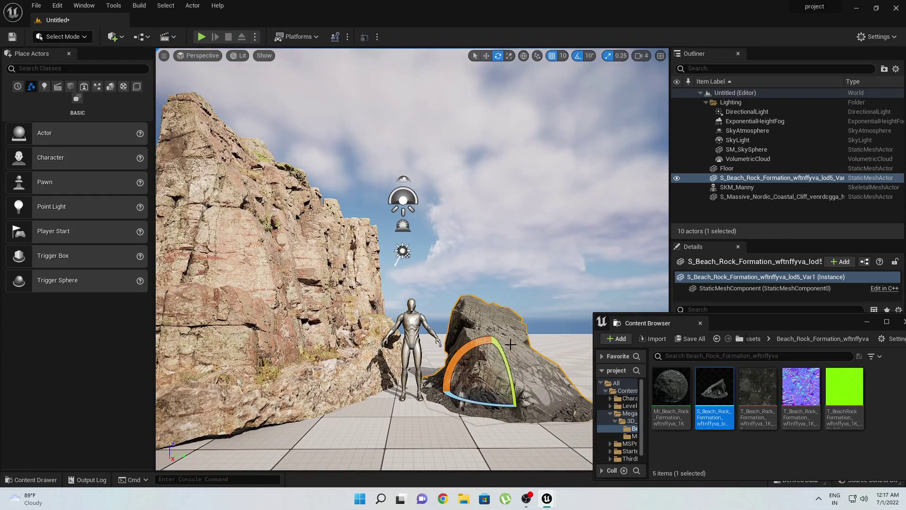
pyautogui.moveTo(476, 403); pyautogui.dragTo(546, 385)
pyautogui.click(486, 55)
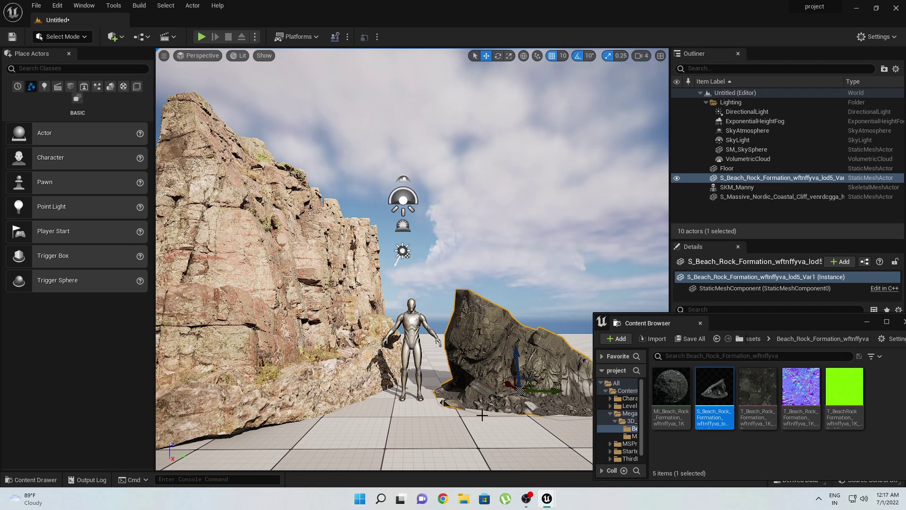
pyautogui.moveTo(482, 414); pyautogui.dragTo(477, 405, button='right')
pyautogui.moveTo(519, 353); pyautogui.dragTo(515, 353, button='right')
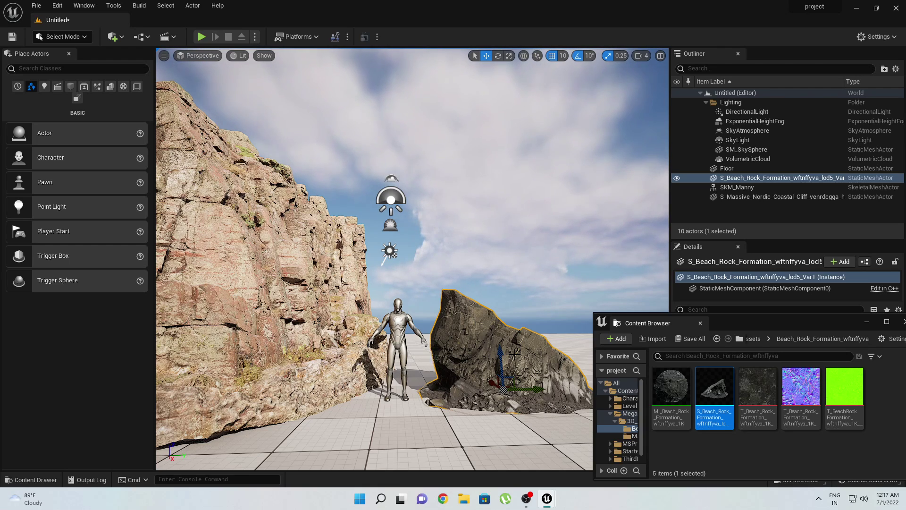
# Select the massive cliff for scaling, dismiss the floating Content Browser and set the cliff's mobility to Movable
pyautogui.click(262, 271)
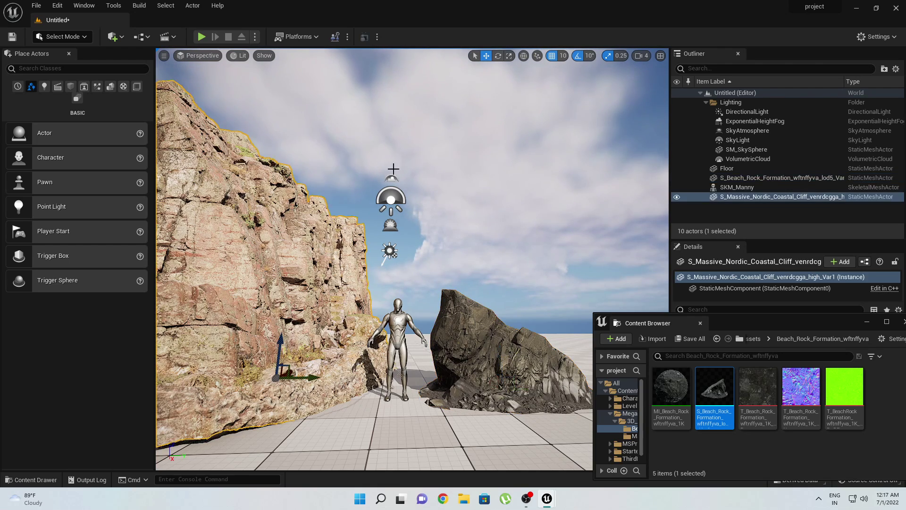
pyautogui.click(509, 56)
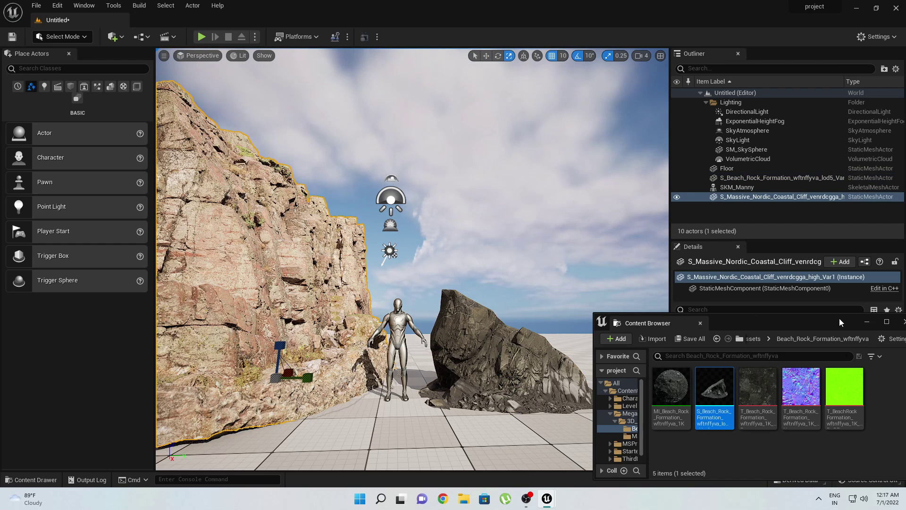
pyautogui.moveTo(755, 323); pyautogui.dragTo(638, 339)
pyautogui.click(789, 338)
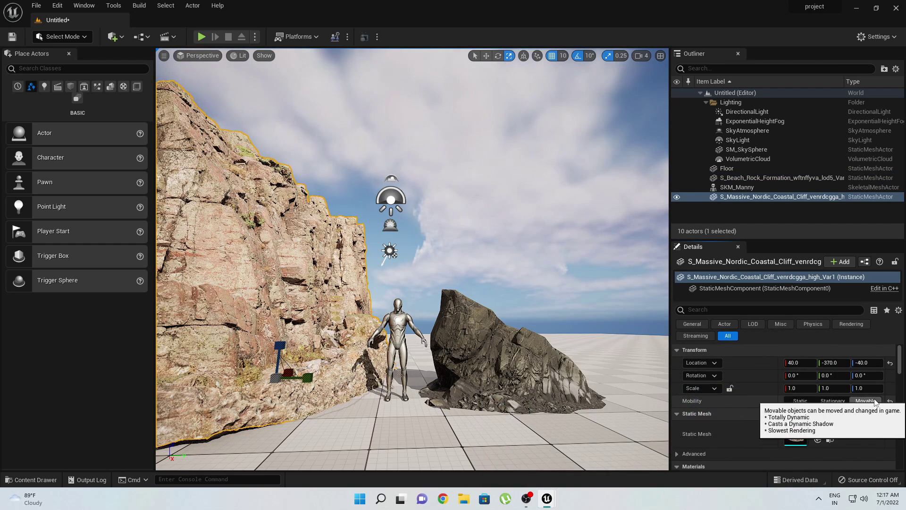
# Try reducing the cliff's Z scale to about 0.5, lock the scale proportions, try scaling it uniformly, and undo the scale changes
pyautogui.moveTo(874, 391); pyautogui.dragTo(855, 392)
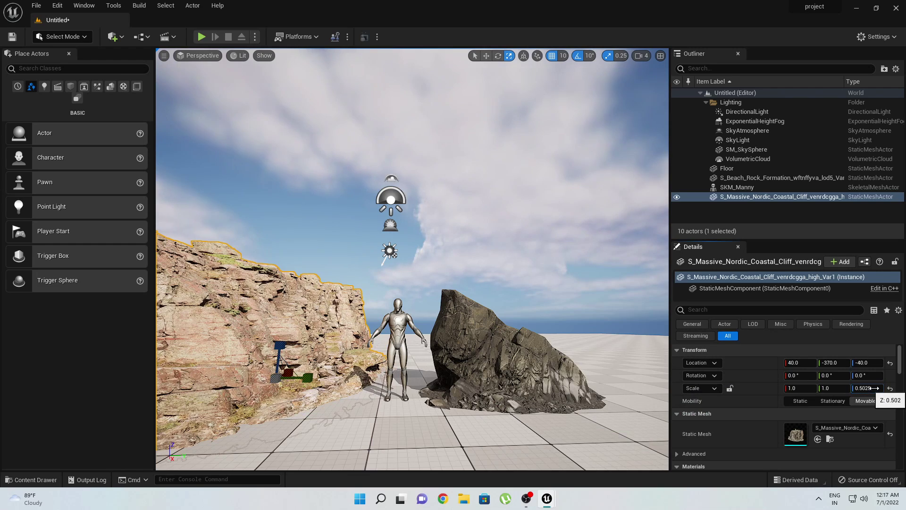
pyautogui.hotkey('ctrl', 'z')
pyautogui.click(729, 387)
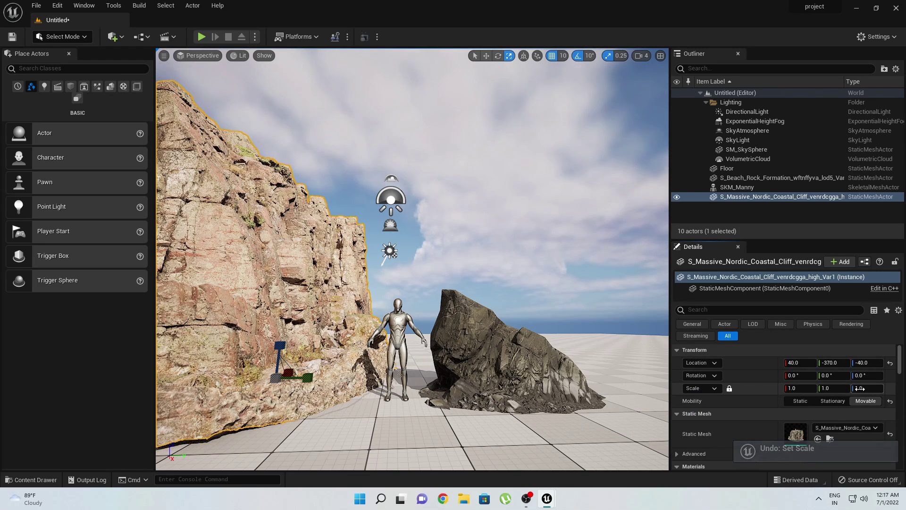
pyautogui.moveTo(877, 388); pyautogui.dragTo(856, 388)
pyautogui.hotkey('ctrl', 'z')
pyautogui.hotkey('ctrl', 'z')
pyautogui.hotkey('ctrl', 'z')
pyautogui.hotkey('ctrl', 'z')
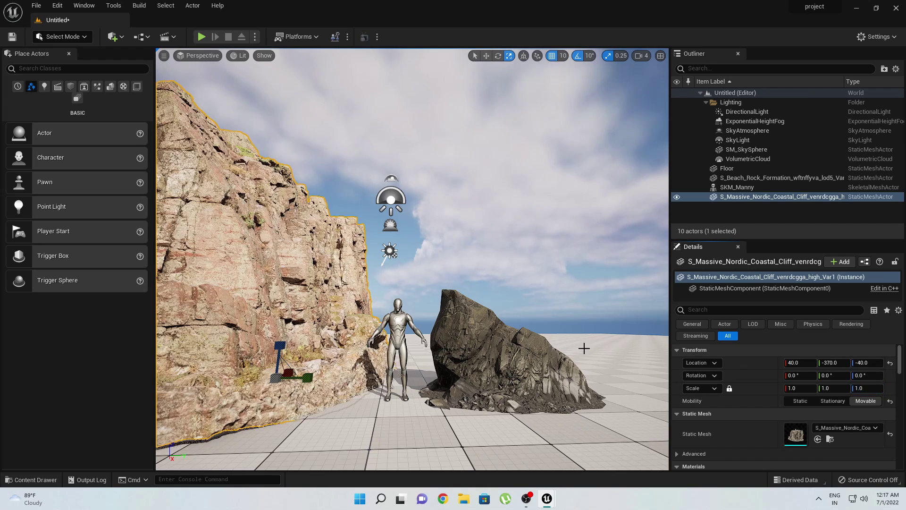
# Lower the massive cliff further into the floor, to Z -50
pyautogui.click(485, 56)
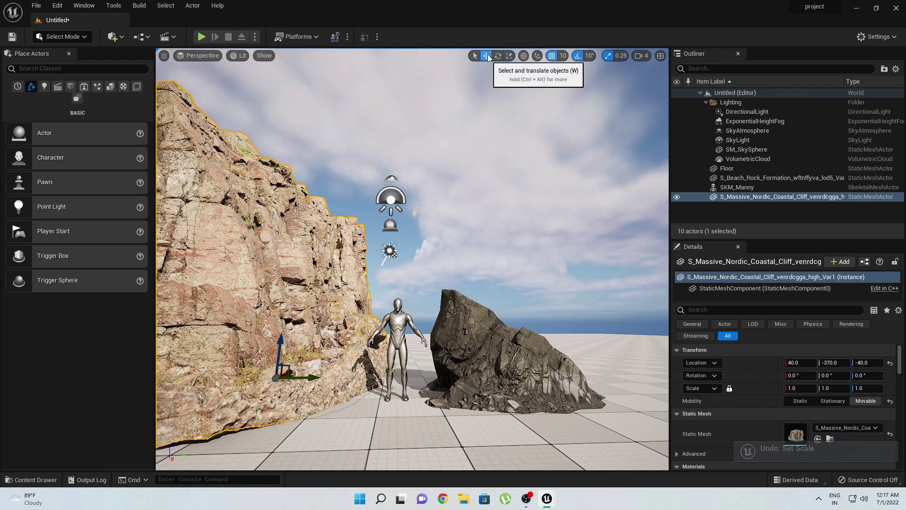
pyautogui.moveTo(279, 344); pyautogui.dragTo(280, 350)
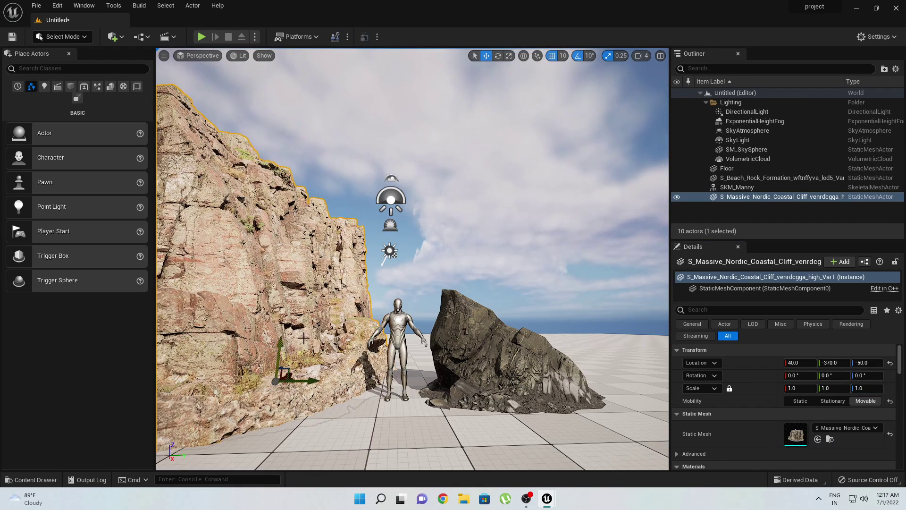
# Examine the cliff and beach rock up close and from farther back to judge their detail and scale against the mannequin
pyautogui.moveTo(466, 326)
pyautogui.mouseDown(button='right')
pyautogui.moveTo(420, 323)
pyautogui.moveTo(466, 321)
pyautogui.moveTo(467, 329)
pyautogui.mouseUp(button='right')
pyautogui.scroll(3, 466, 326)
pyautogui.moveTo(467, 326); pyautogui.dragTo(470, 312)
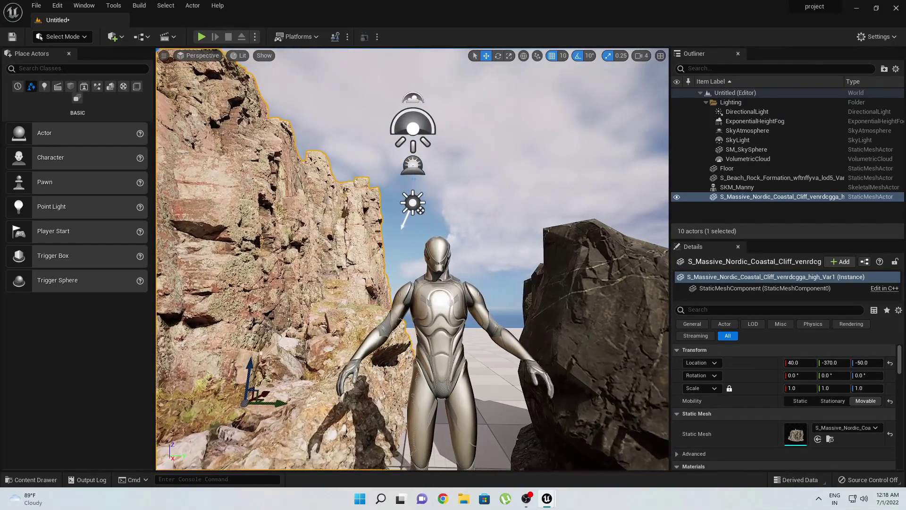
pyautogui.scroll(-5, 316, 358)
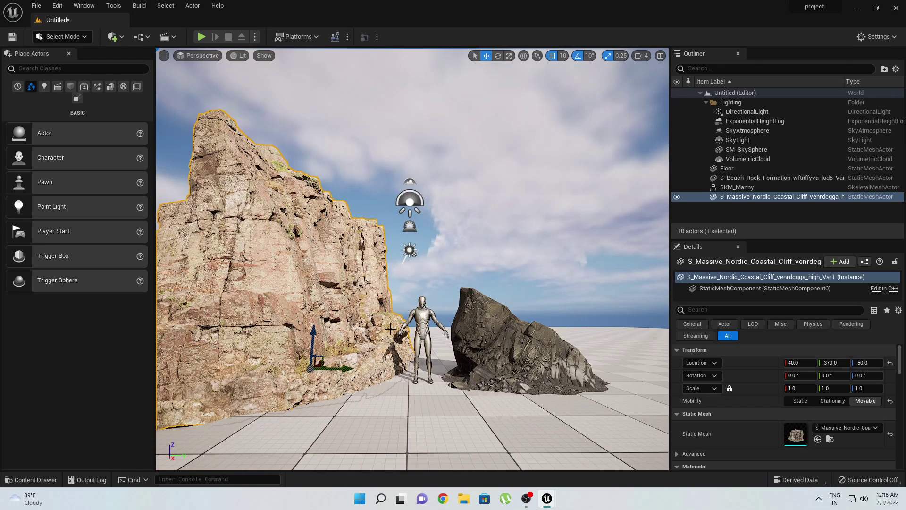
pyautogui.moveTo(469, 334); pyautogui.dragTo(461, 329, button='right')
pyautogui.press('d')
pyautogui.scroll(2, 459, 279)
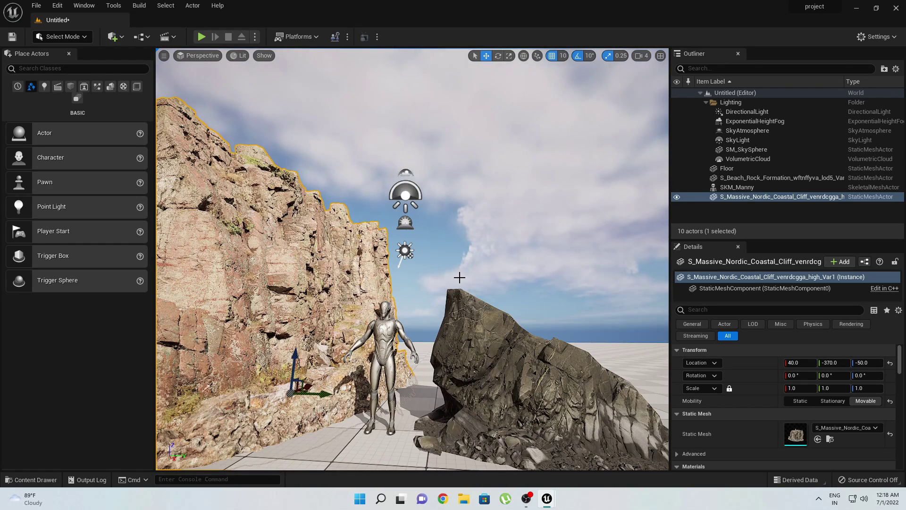